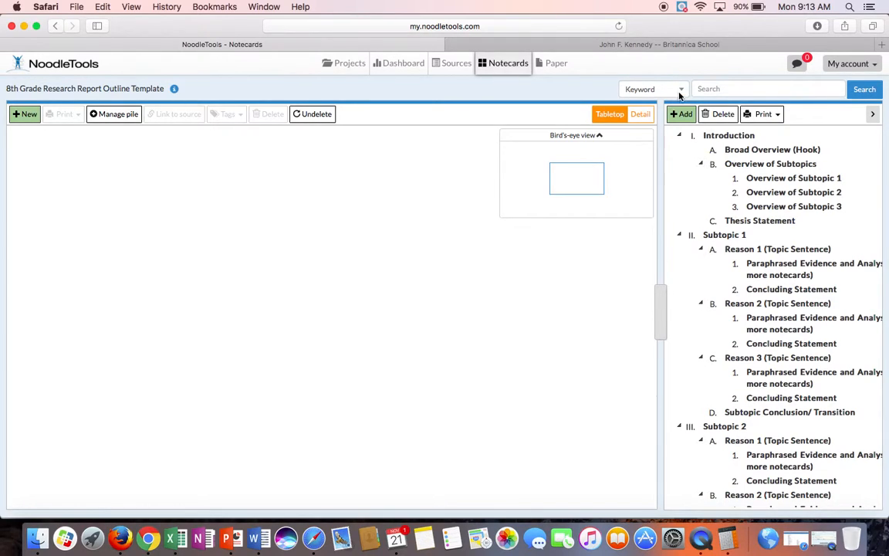
# Step: Rename the outline heading "Subtopic 1" to "Cuban Missile Crisis"
pyautogui.click(782, 136)
pyautogui.click(779, 164)
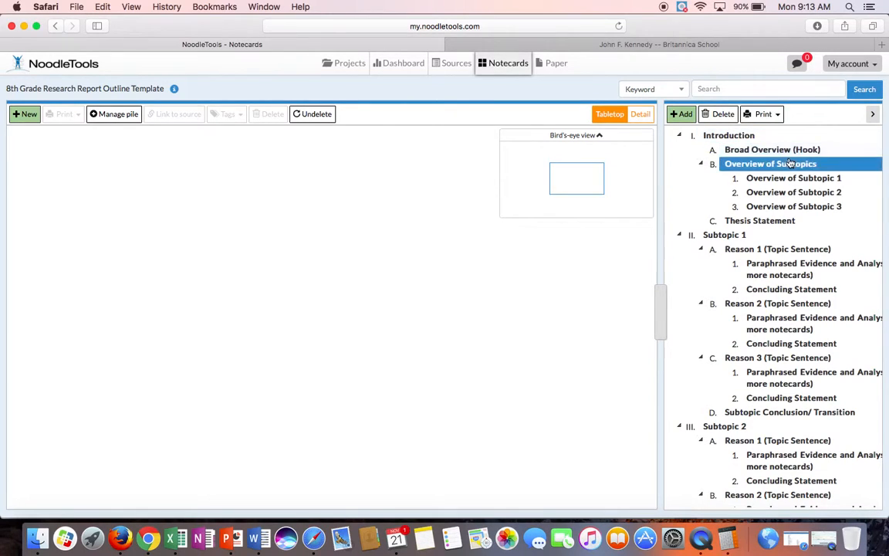
pyautogui.click(803, 234)
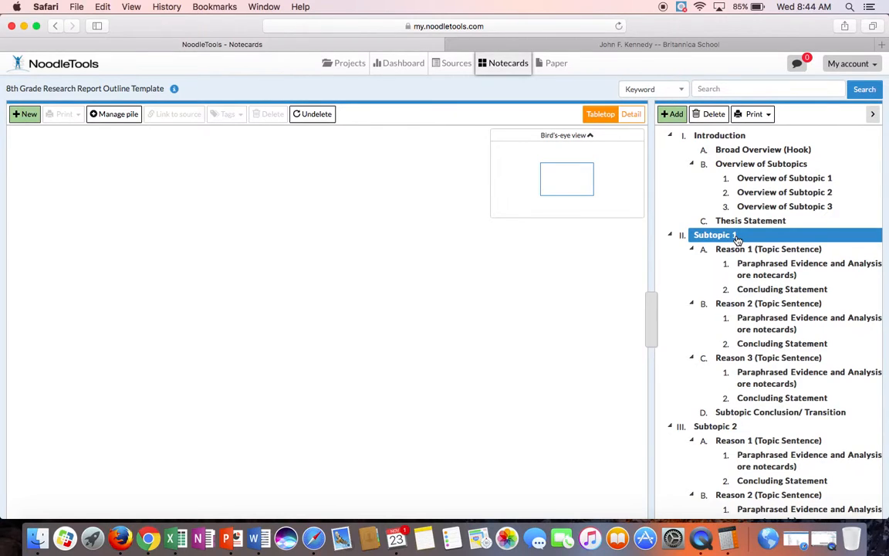
pyautogui.doubleClick(738, 240)
pyautogui.write('Cuban Missile Crisis')
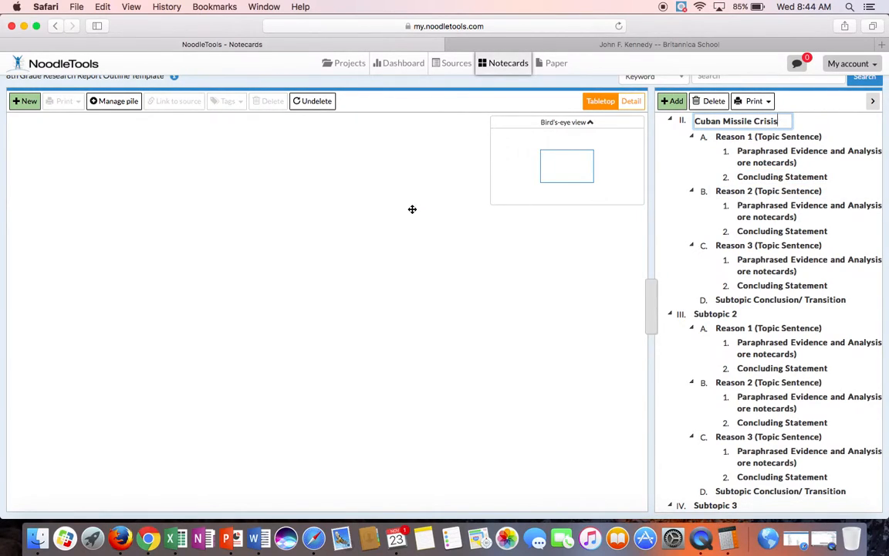
# Step: Create a new notecard titled "The Cuban Missile Crisis - General Overview" and set its source to the "John F. Kennedy" Encyclopedia Britannica entry
pyautogui.click(27, 105)
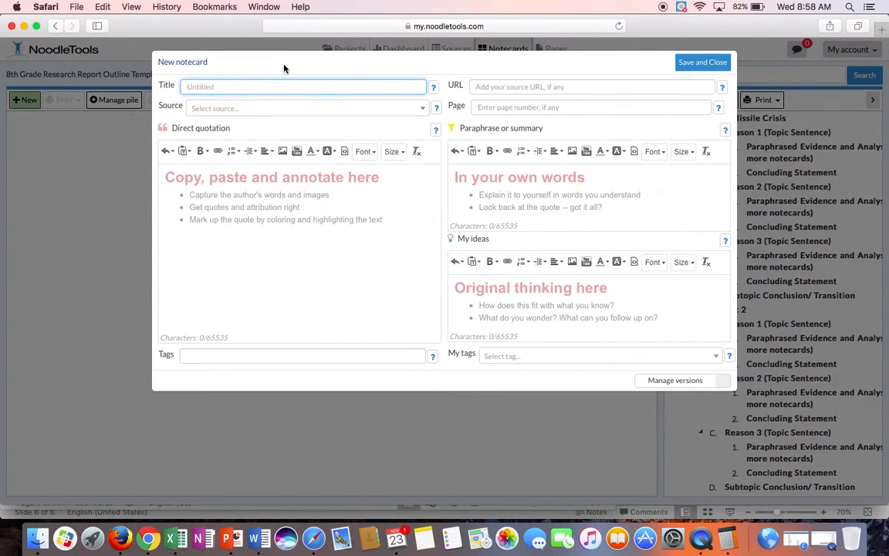
pyautogui.write('The Cuban Missile Crisis - General Overview')
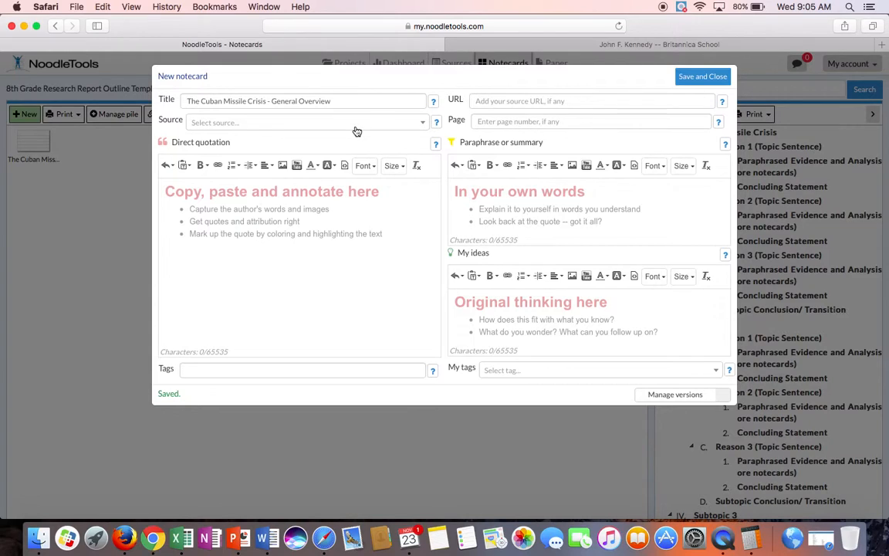
pyautogui.click(357, 132)
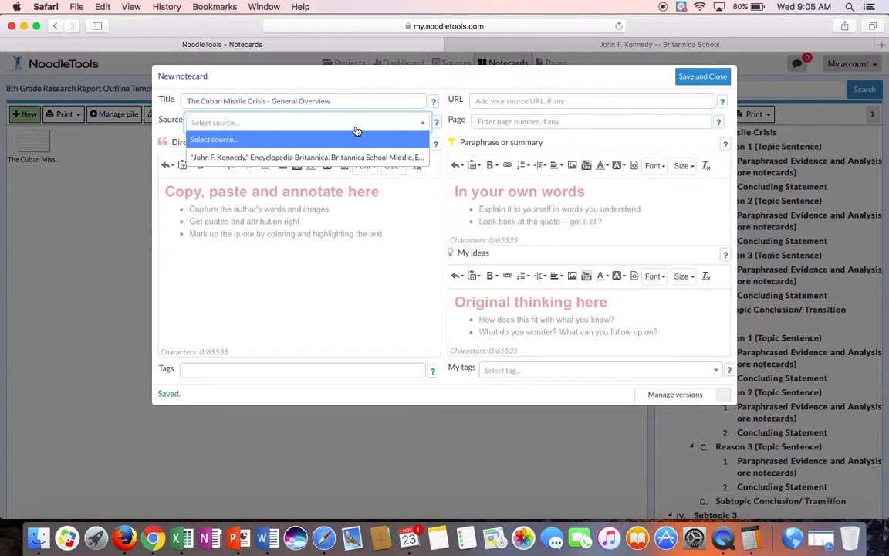
pyautogui.click(357, 158)
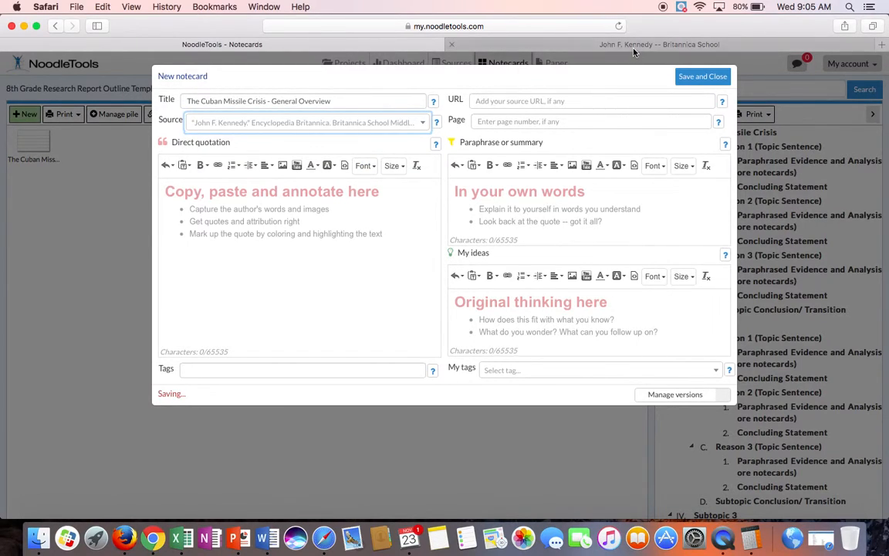
# Step: Copy the web address of the open Britannica School article on John F. Kennedy into the notecard's URL
pyautogui.click(570, 44)
pyautogui.click(520, 25)
pyautogui.press('super+c')
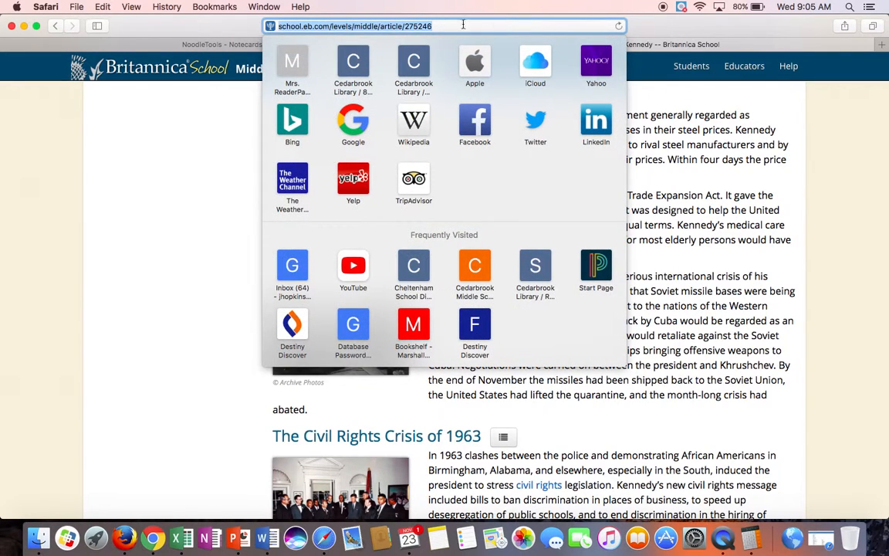
pyautogui.click(232, 44)
pyautogui.click(518, 99)
pyautogui.press('super+v')
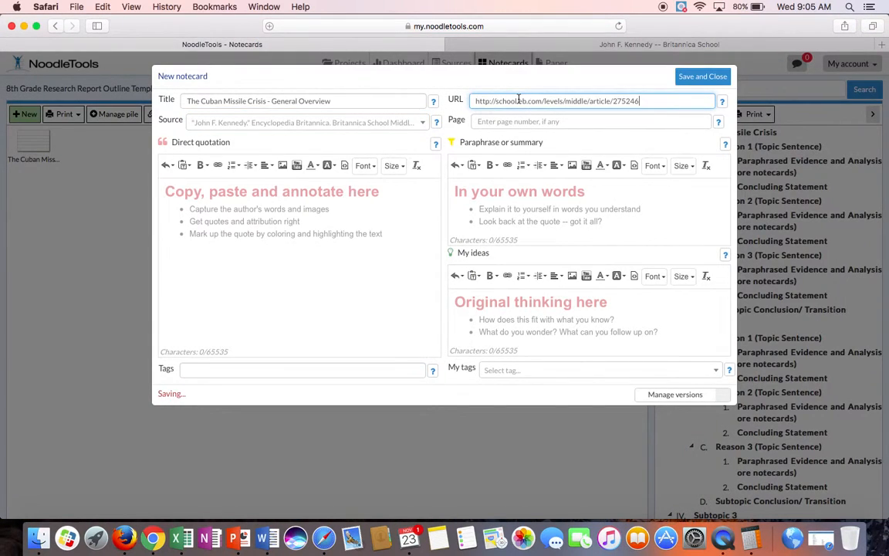
pyautogui.click(514, 87)
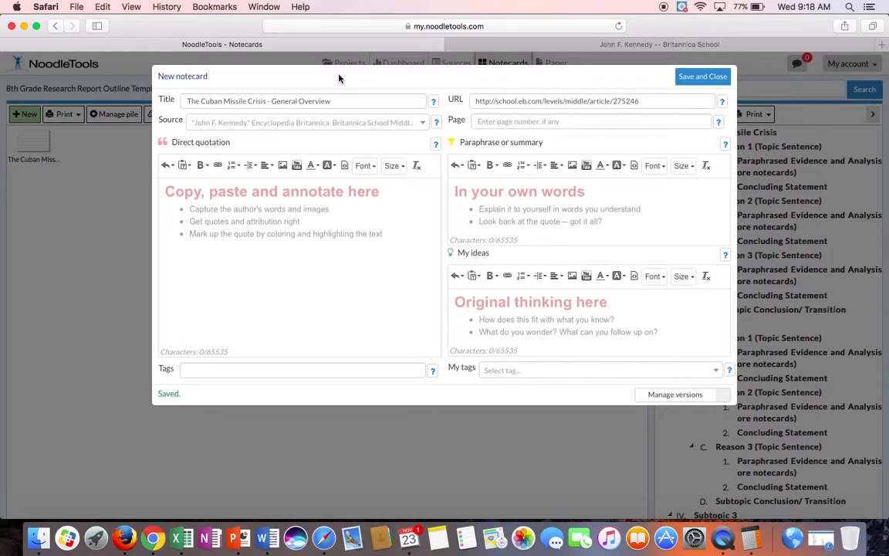
# Step: Copy the Britannica passage from "In October 1962 Kennedy faced" through "being built in Cuba." into the notecard's direct quotation
pyautogui.click(626, 45)
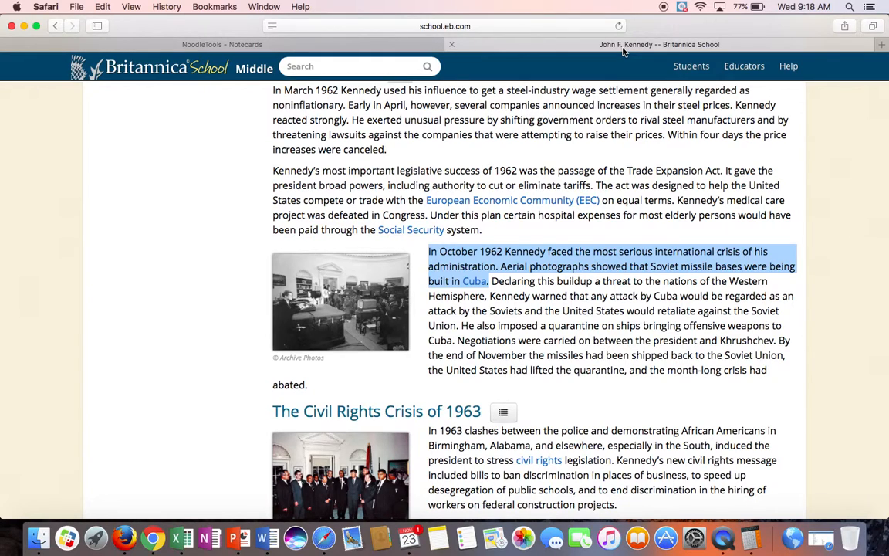
pyautogui.click(324, 44)
pyautogui.click(294, 196)
pyautogui.write('In October 1962 Kennedy faced the most serious international crisis of his administration. Aerial photographs showed that Soviet missile bases were being built in Cuba.')
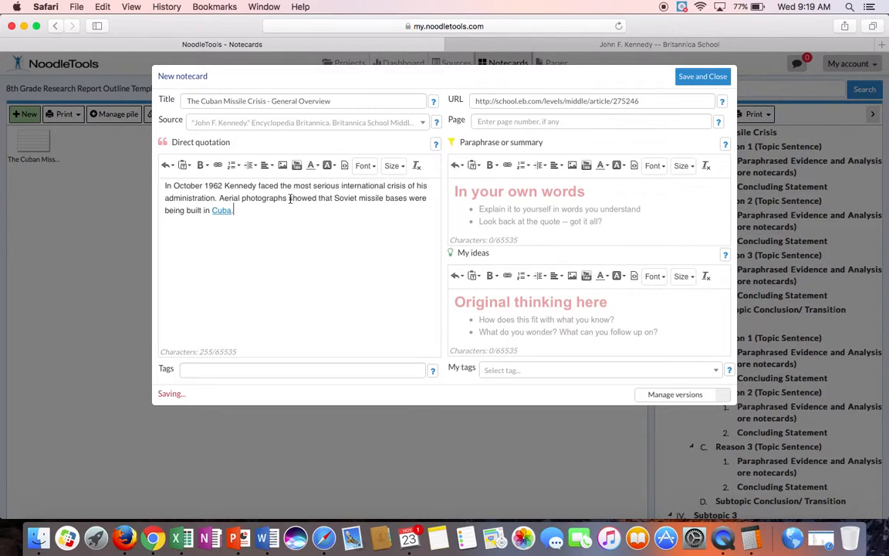
# Step: Colour the text of the quotation's second sentence, beginning "Aerial photographs showed", yellow
pyautogui.keyDown('shift'); pyautogui.click(220, 199); pyautogui.keyUp('shift')
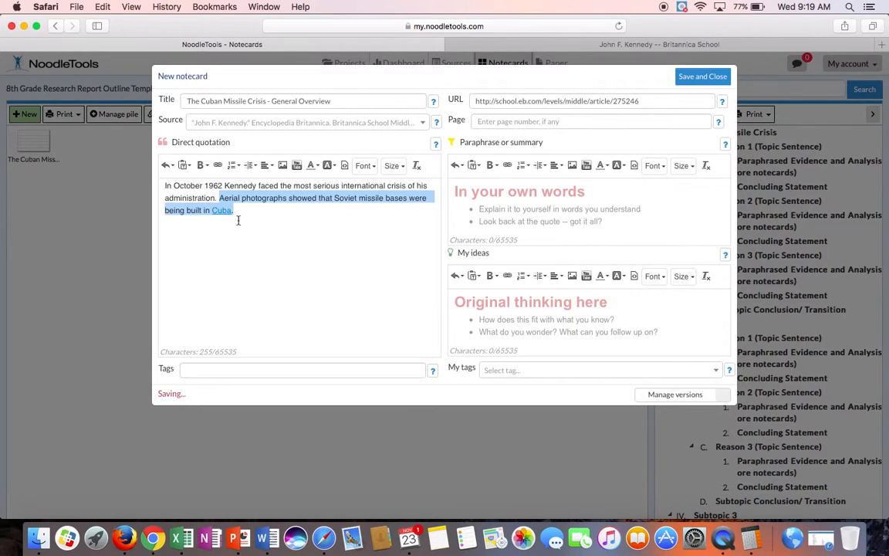
pyautogui.click(312, 166)
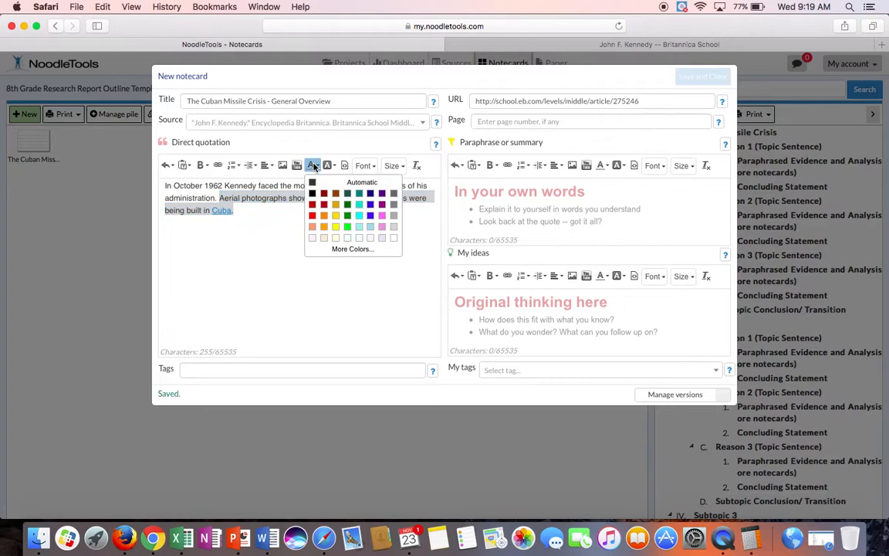
pyautogui.click(335, 226)
pyautogui.click(334, 234)
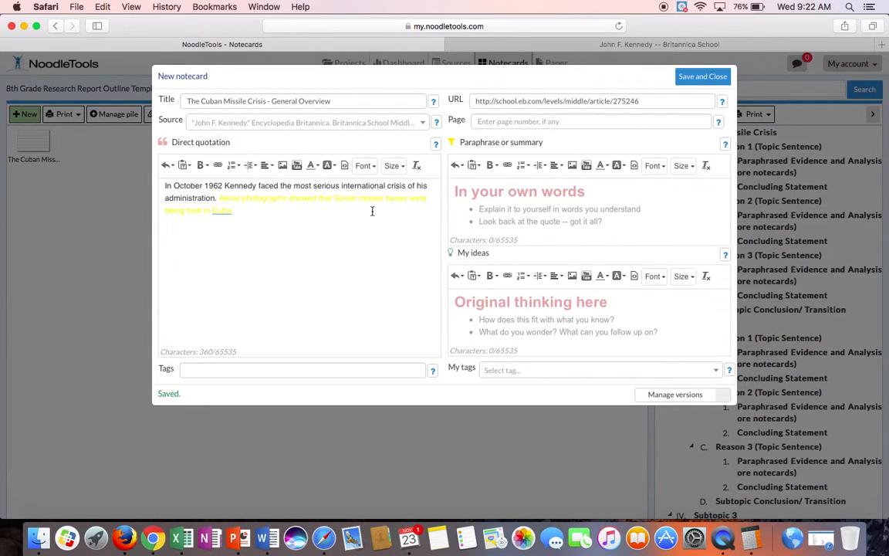
# Step: Begin the notecard's paraphrase with "Kennedy faced the biggest international crisis of his administration in October 1962 when"
pyautogui.click(467, 200)
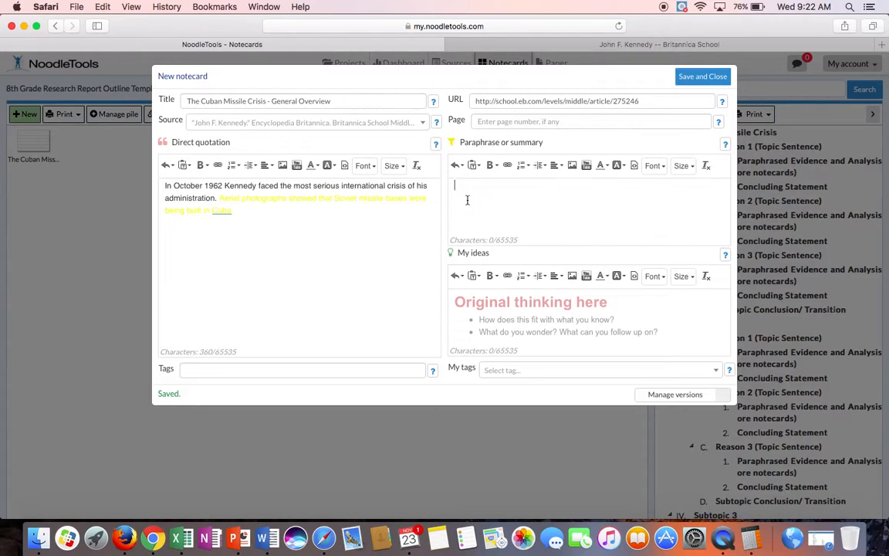
pyautogui.write('Kennedy faced the biggest international c')
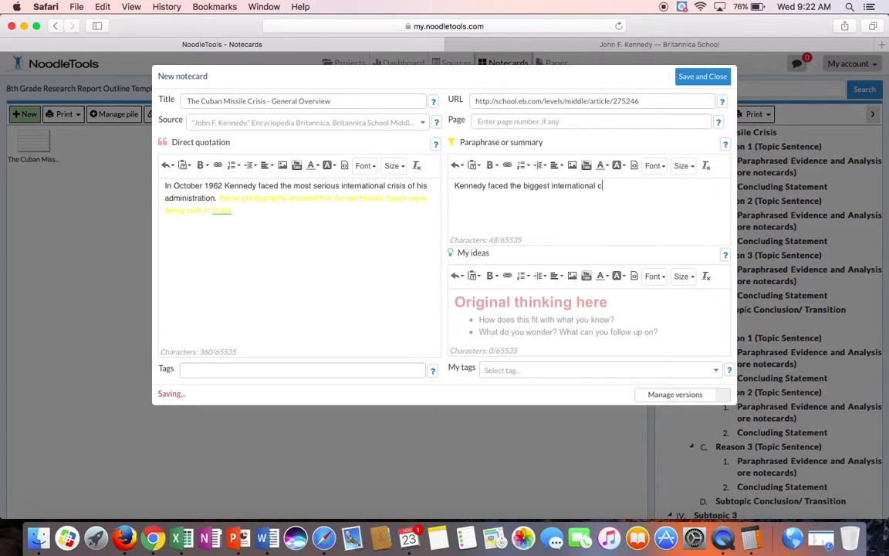
pyautogui.write('risis of his administration ')
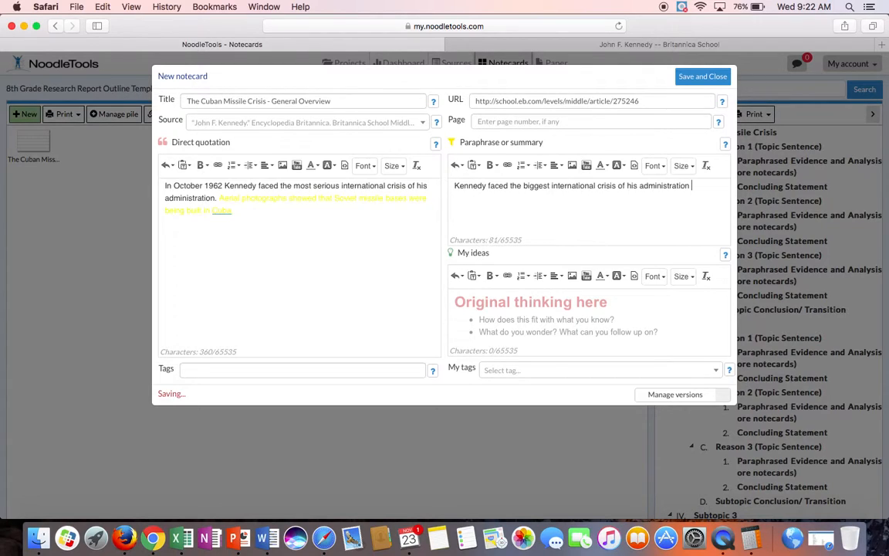
pyautogui.write('in October 1062')
pyautogui.press('BackSpace')
pyautogui.press('BackSpace')
pyautogui.press('BackSpace')
pyautogui.press('BackSpace')
pyautogui.write('962 in')
pyautogui.press('BackSpace')
pyautogui.press('BackSpace')
pyautogui.write('when Am')
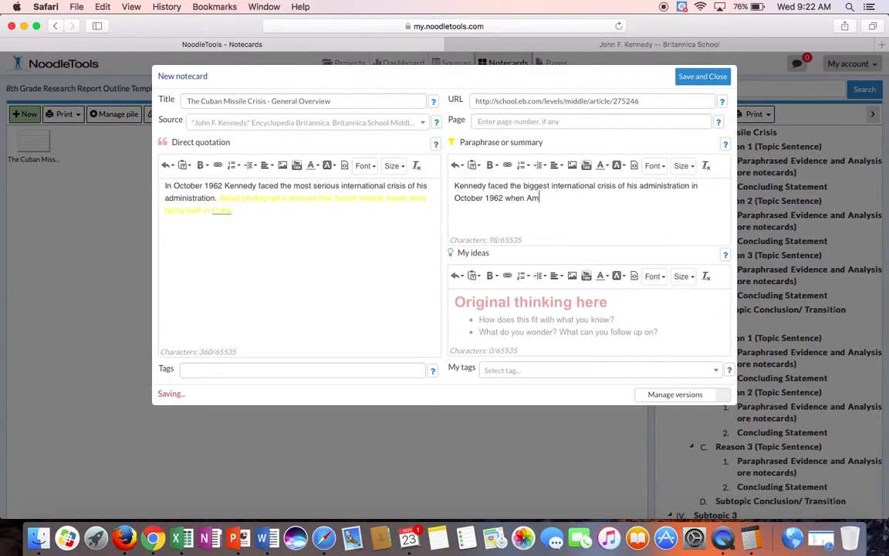
# Step: Complete the paraphrase sentence with "American planes photographed the USSR building missile bases in Cuba."
pyautogui.write('erican planes photographed the ')
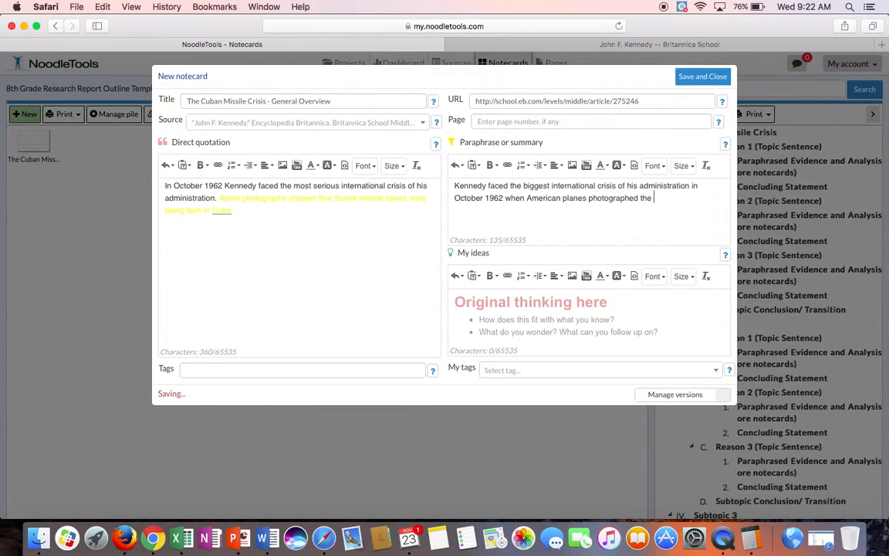
pyautogui.write('USSR building missil')
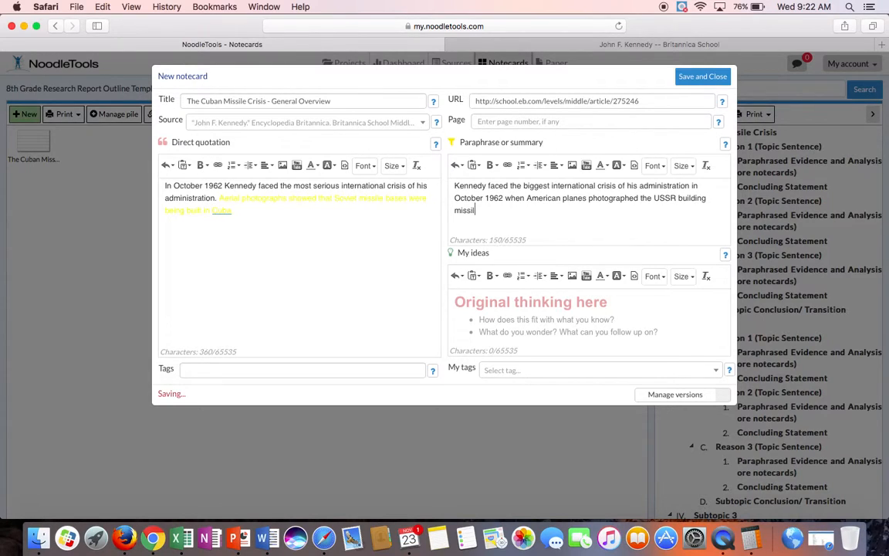
pyautogui.write('e bases in Cuba.')
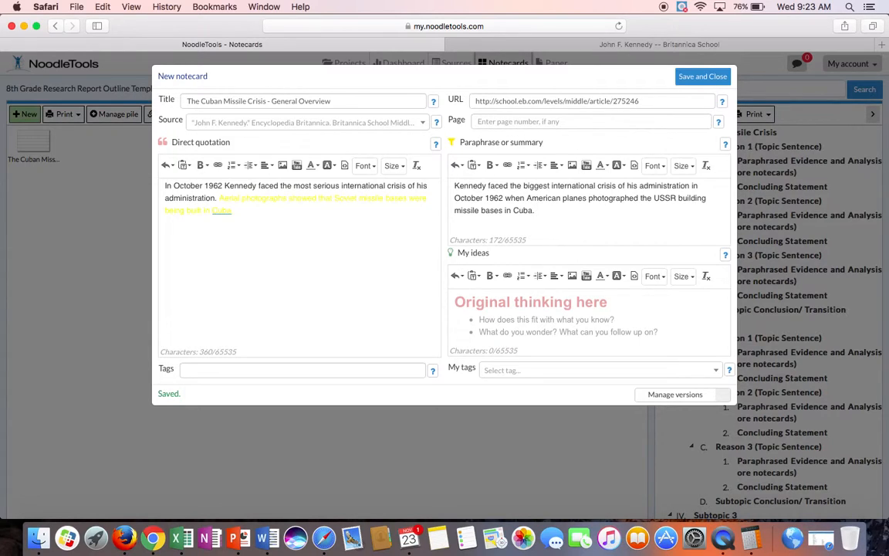
# Step: Write "The Cuban Missile Crisis, like the Bay of Pigs, showed the U.S. struggling to exert influence on Cuba." under My ideas
pyautogui.click(504, 319)
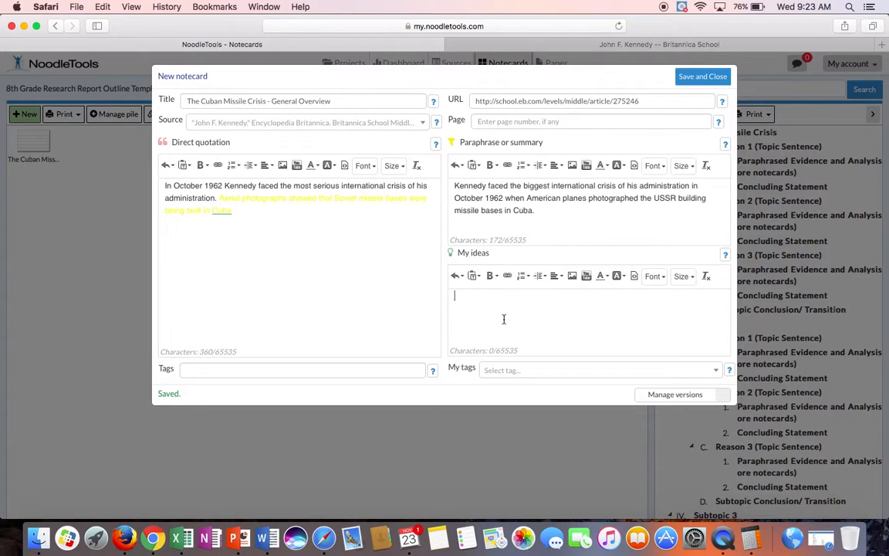
pyautogui.write('The Cuban Missile Crisis')
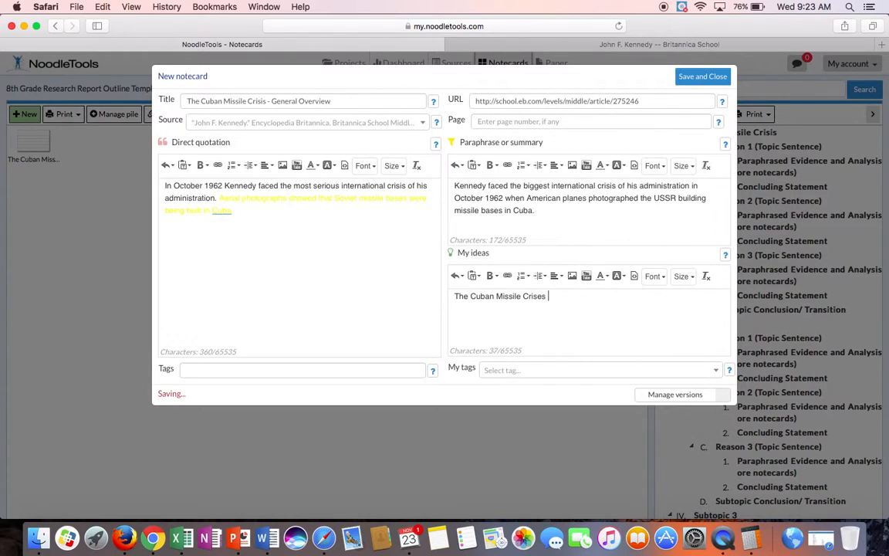
pyautogui.write(', I')
pyautogui.write('ike the Bay of P')
pyautogui.write('igs, ')
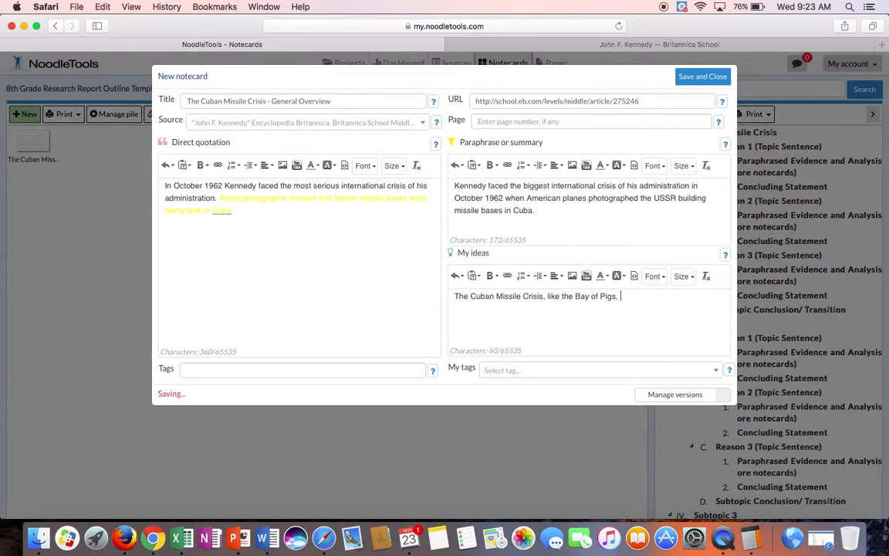
pyautogui.write('showed the U.S. struggl')
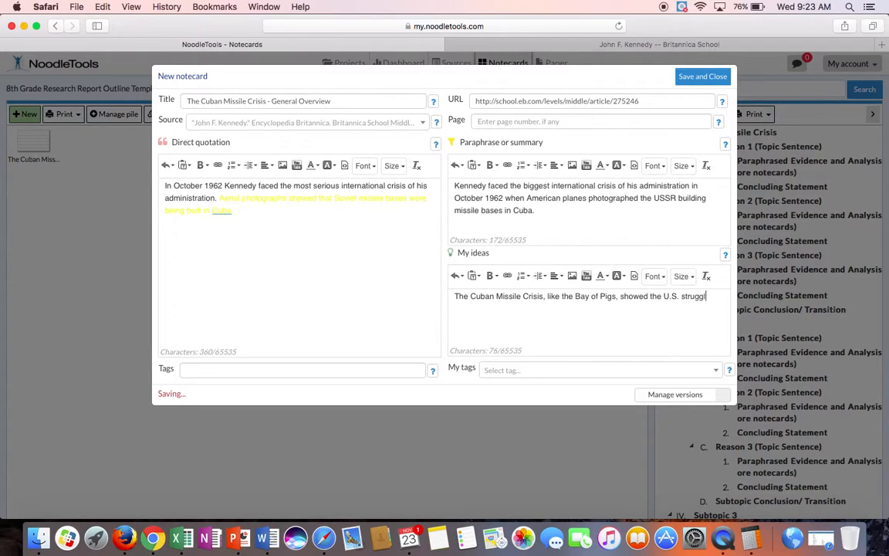
pyautogui.write('ing to exert influence o')
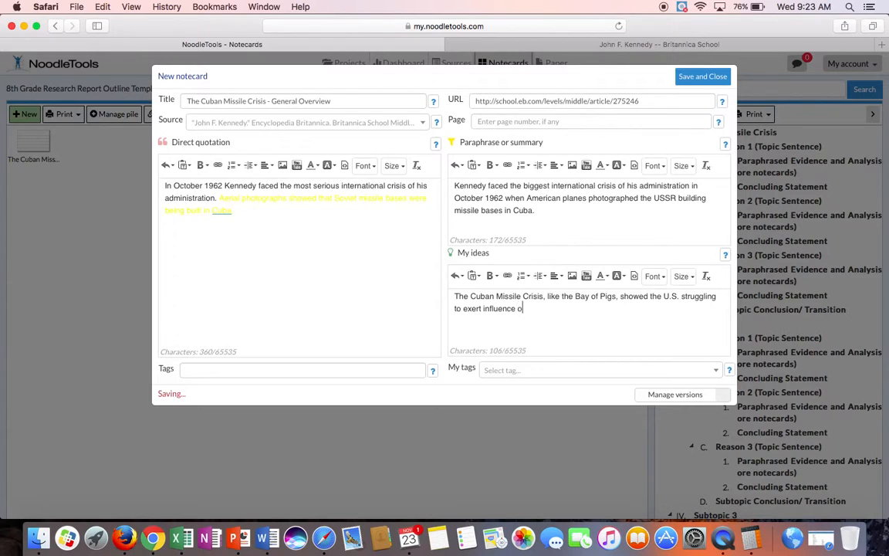
pyautogui.write('n Cuba.')
# Step: Tag the notecard "Cuban Missile Crisis- General overview", then save and close it
pyautogui.click(276, 373)
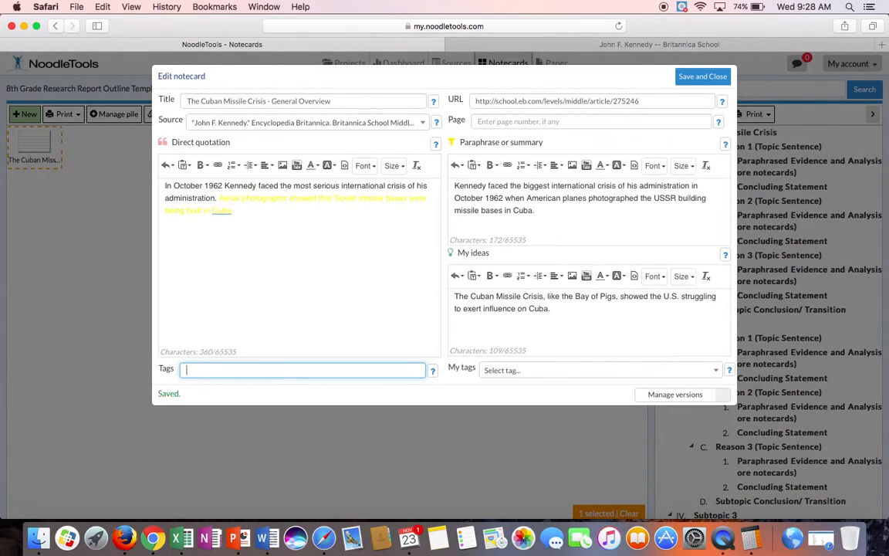
pyautogui.write('Cuban Missile C')
pyautogui.press('BackSpace')
pyautogui.press('BackSpace')
pyautogui.press('BackSpace')
pyautogui.write('e Crisis - General ')
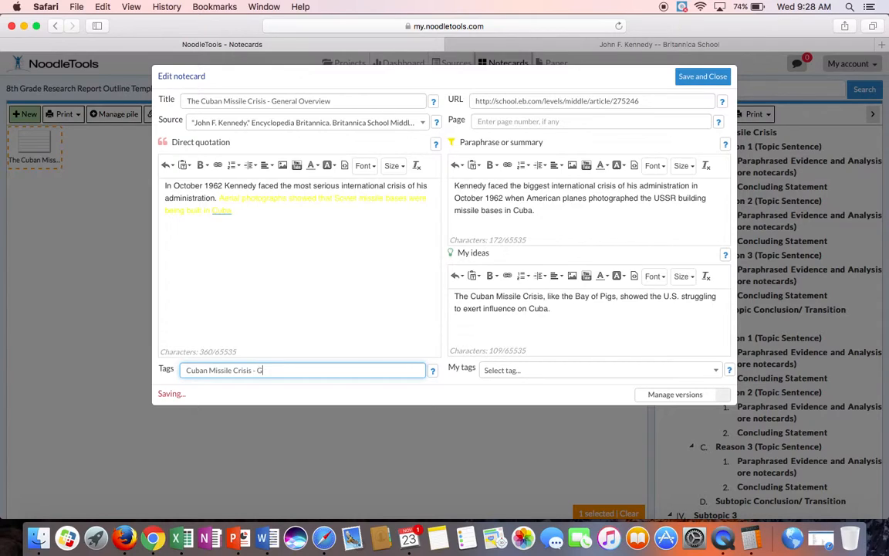
pyautogui.write('overview')
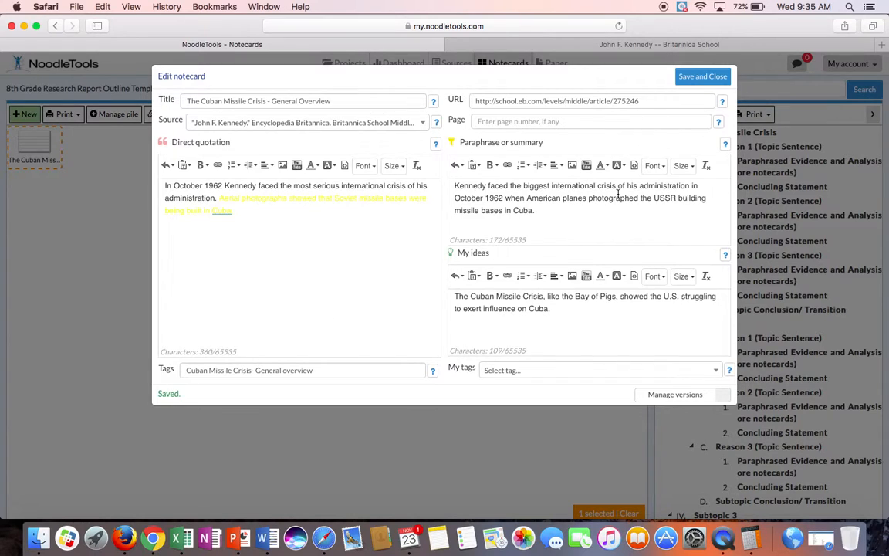
pyautogui.click(697, 77)
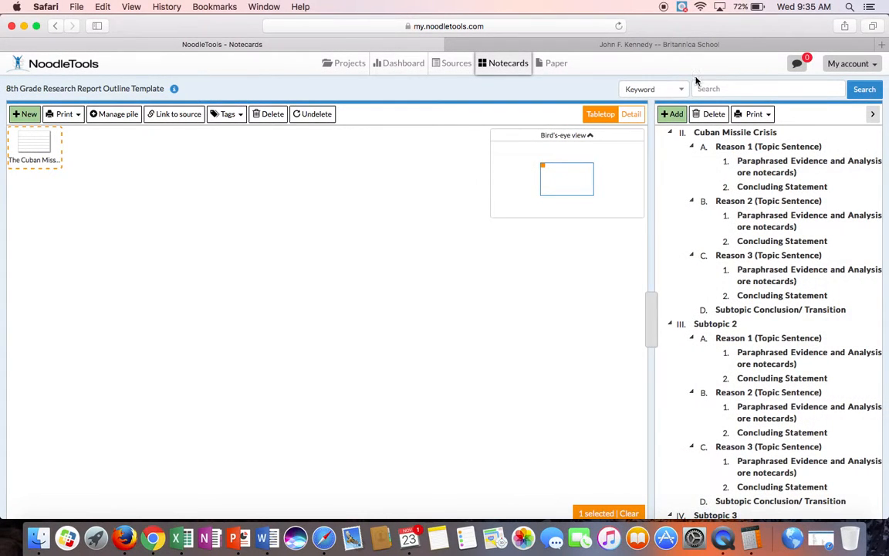